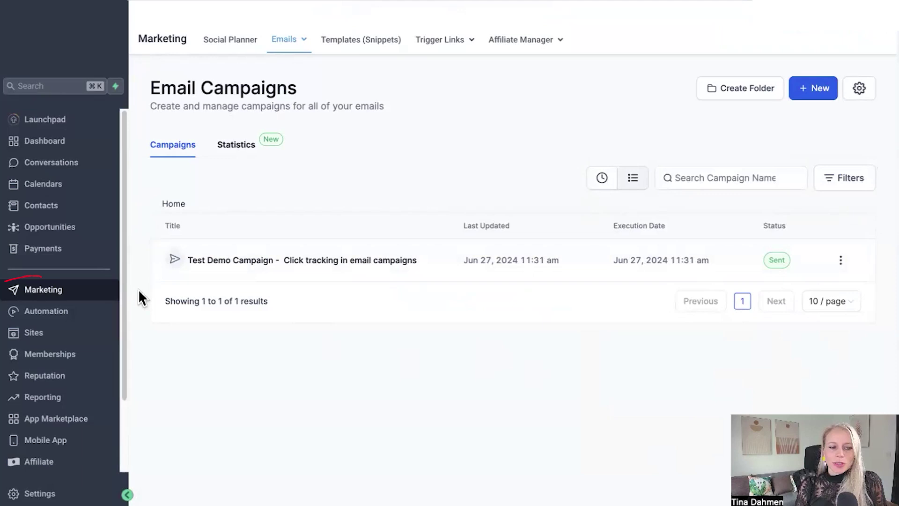
# Step: Clone the sent Test Demo Campaign and open the Draft copy for editing
pyautogui.moveTo(303, 38)
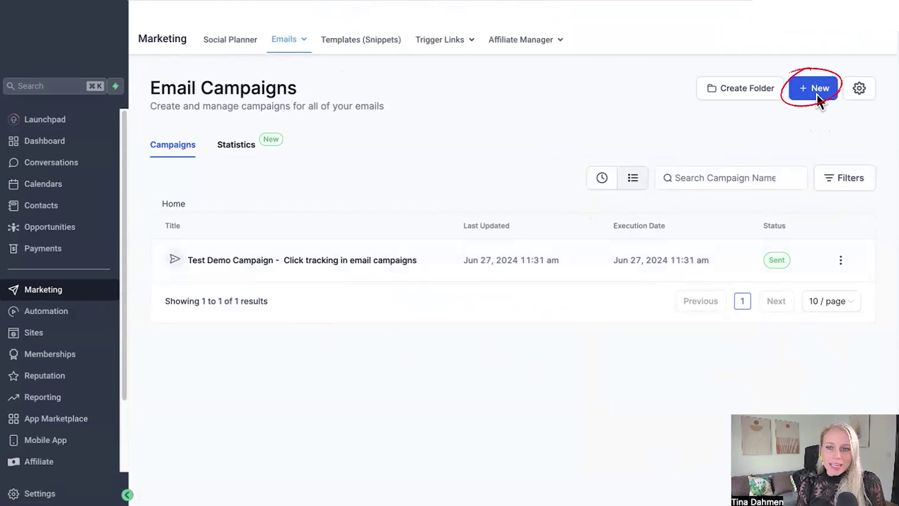
pyautogui.click(840, 260)
pyautogui.click(768, 193)
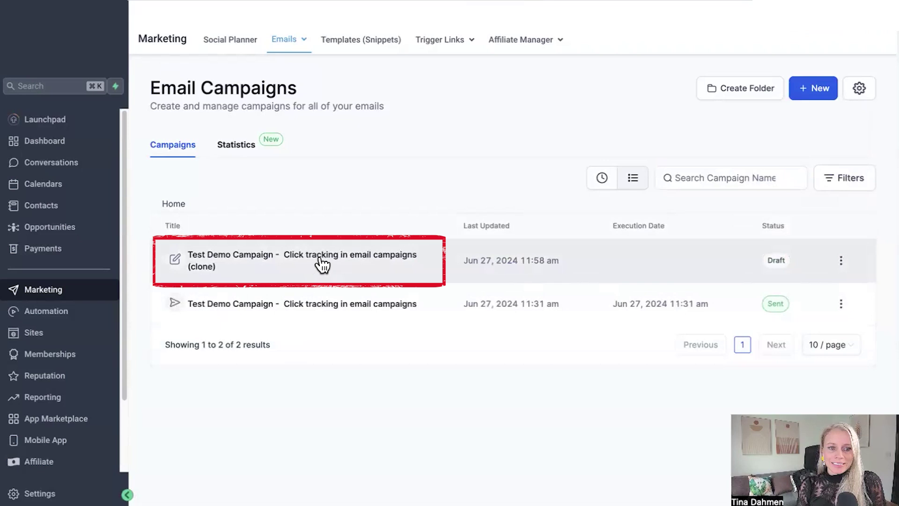
pyautogui.click(322, 265)
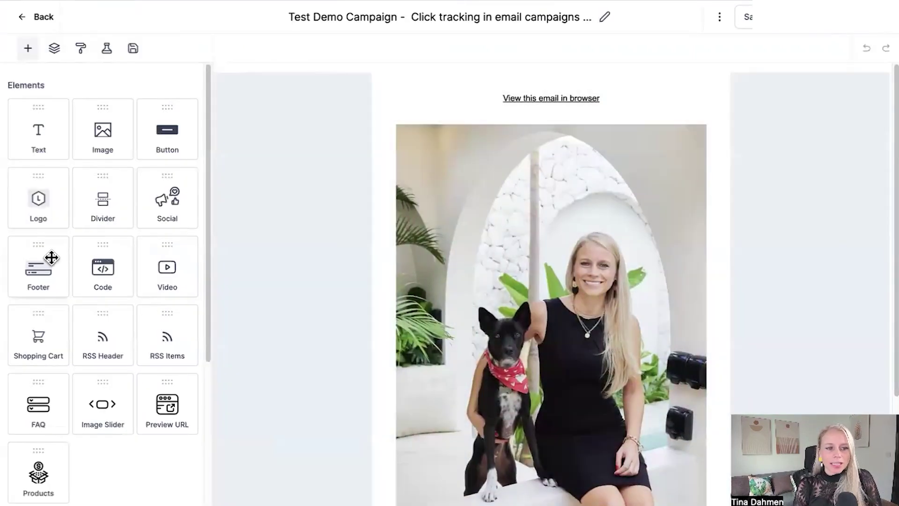
pyautogui.scroll(-5, 117, 296)
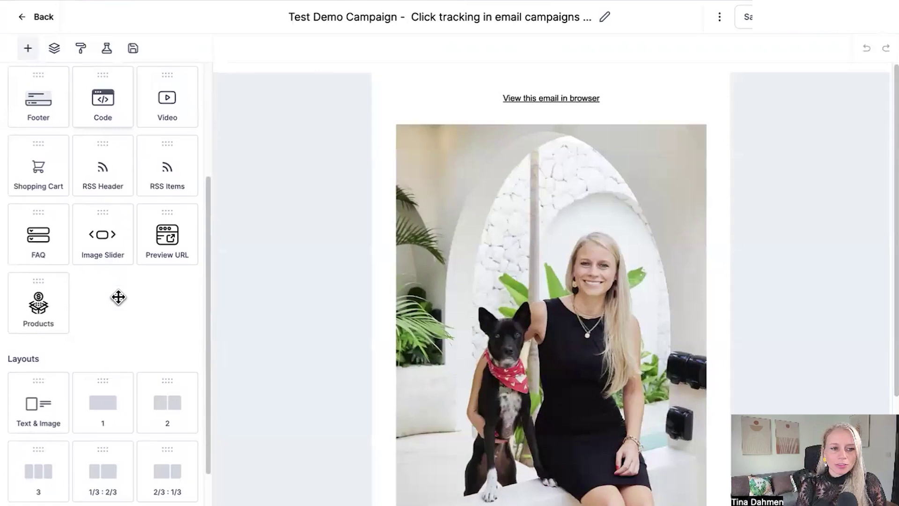
pyautogui.scroll(-4, 515, 365)
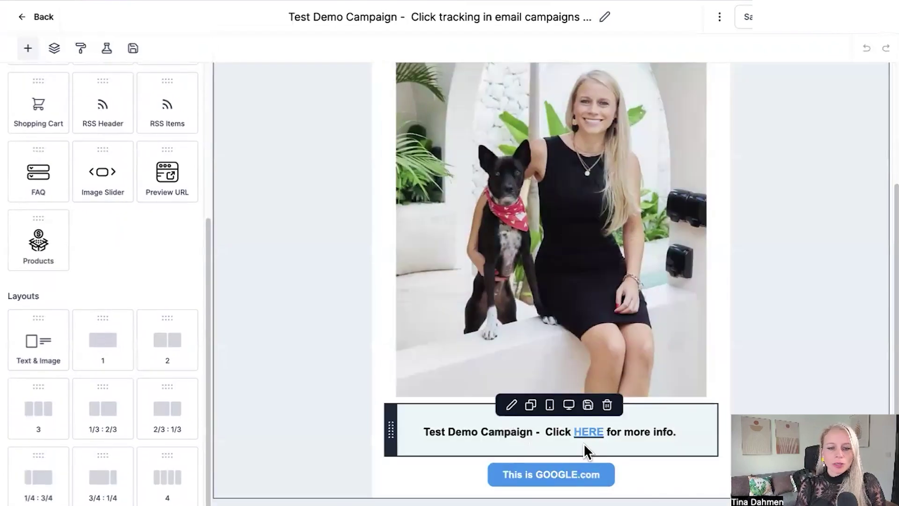
pyautogui.moveTo(602, 439); pyautogui.dragTo(576, 433)
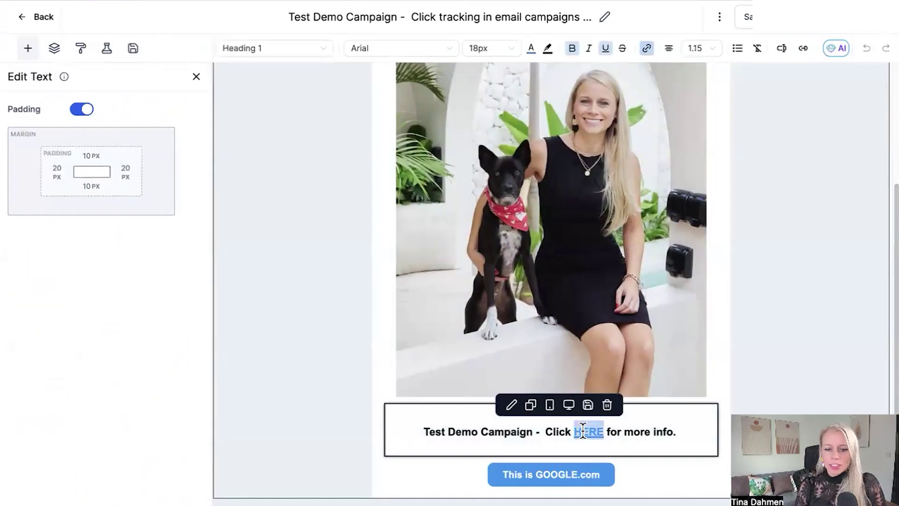
pyautogui.click(647, 48)
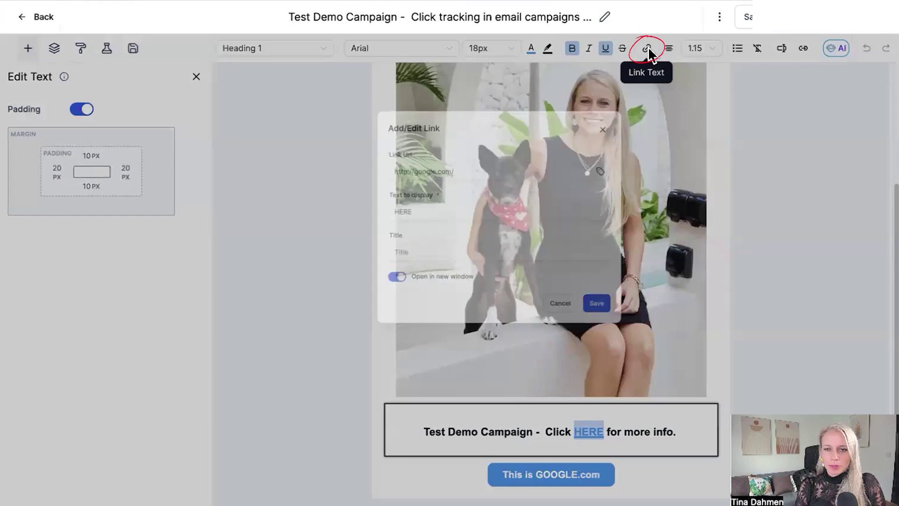
pyautogui.tripleClick(344, 206)
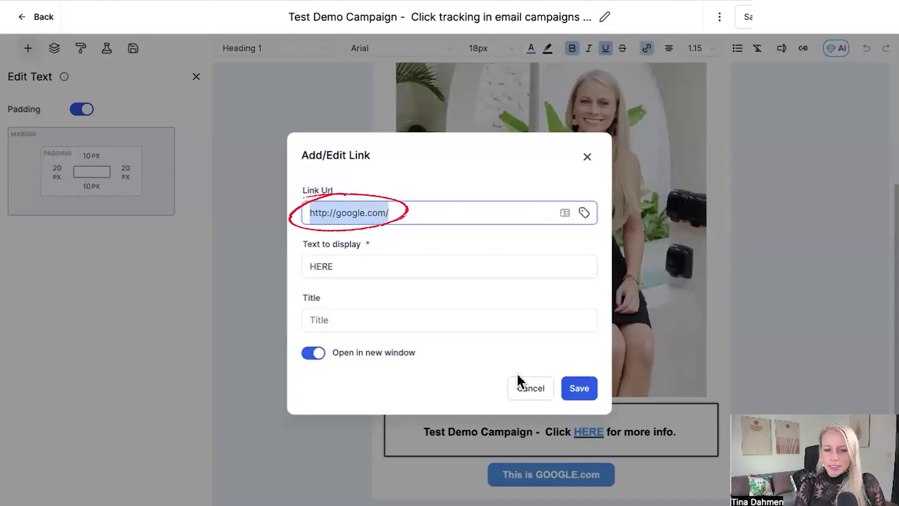
pyautogui.click(577, 395)
pyautogui.click(446, 476)
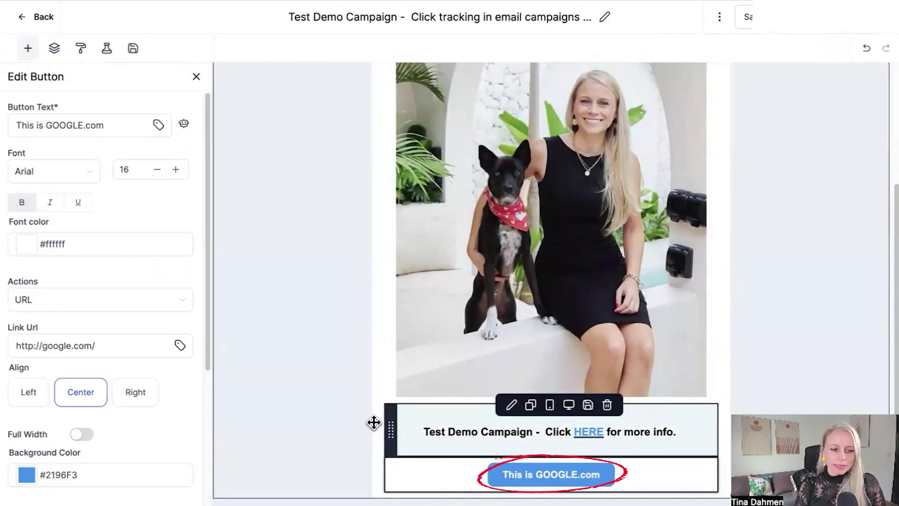
pyautogui.moveTo(99, 346); pyautogui.dragTo(15, 347)
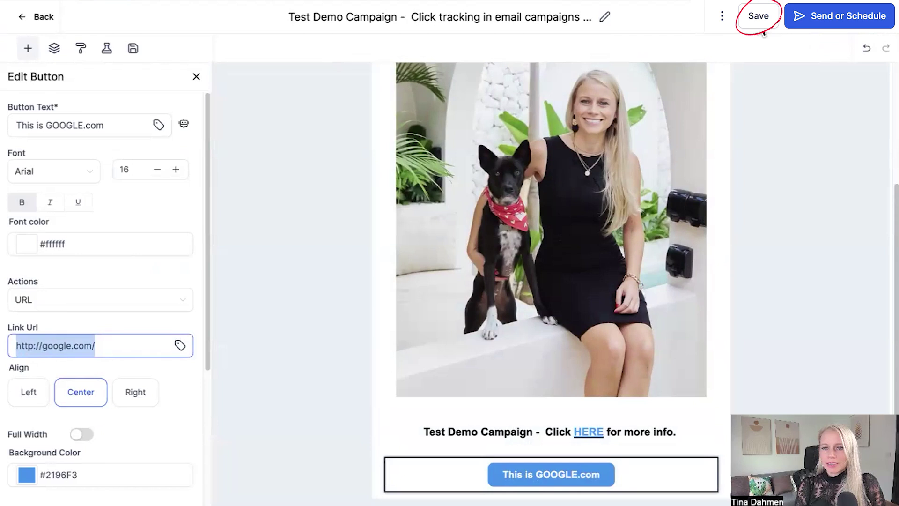
pyautogui.click(828, 24)
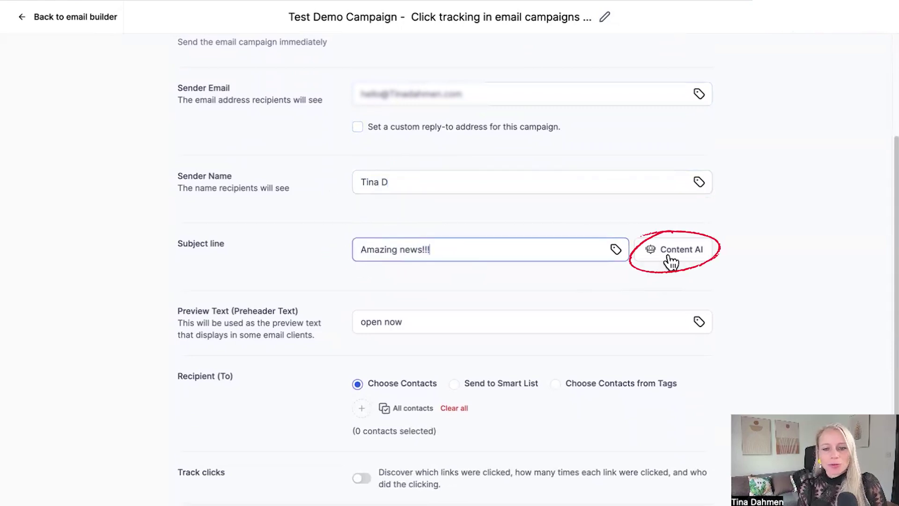
# Step: Set the preview text to '{{contact.first_name}} open now!' using the First Name merge tag
pyautogui.scroll(-1, 671, 262)
pyautogui.click(429, 270)
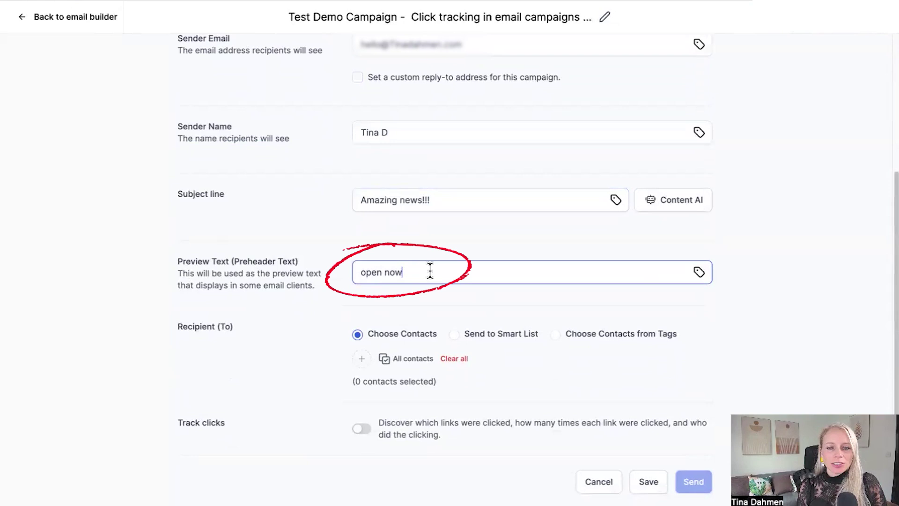
pyautogui.click(699, 273)
pyautogui.click(660, 73)
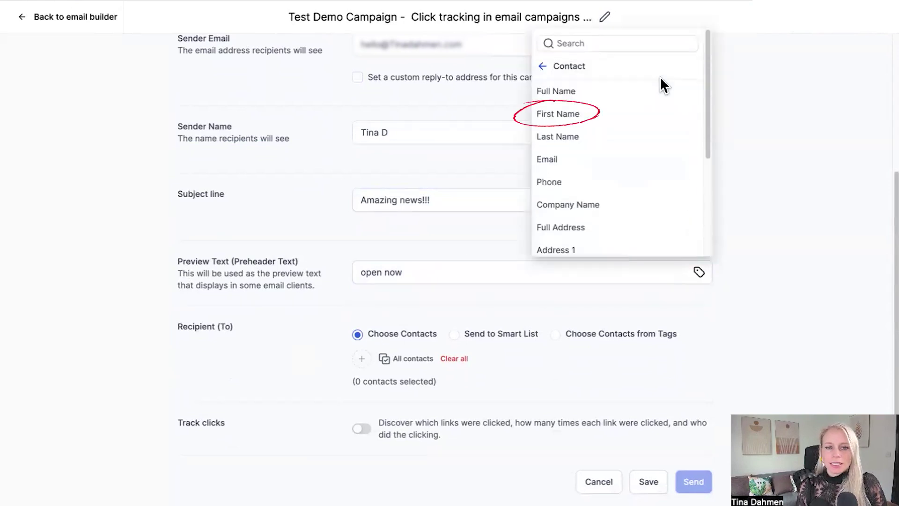
pyautogui.click(611, 111)
pyautogui.write('open now!')
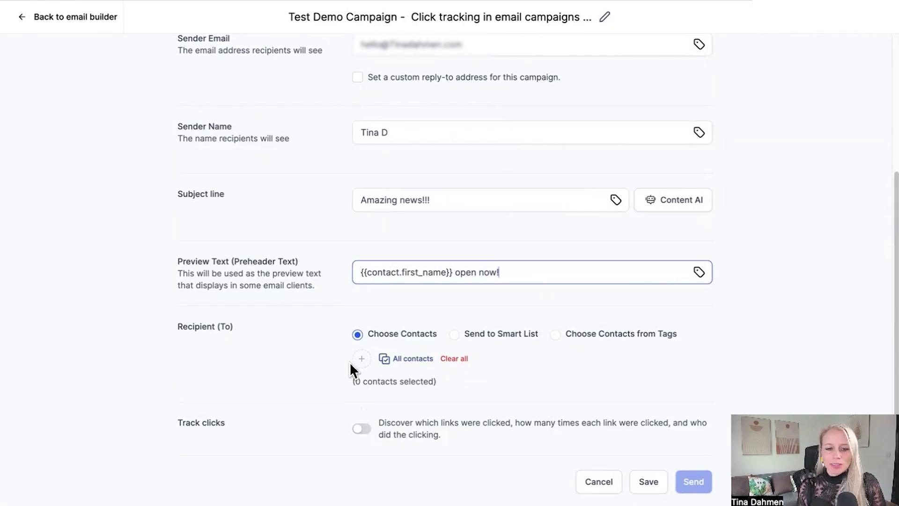
# Step: Add the second contact as recipient, turn on Track clicks, and send the campaign now
pyautogui.click(362, 359)
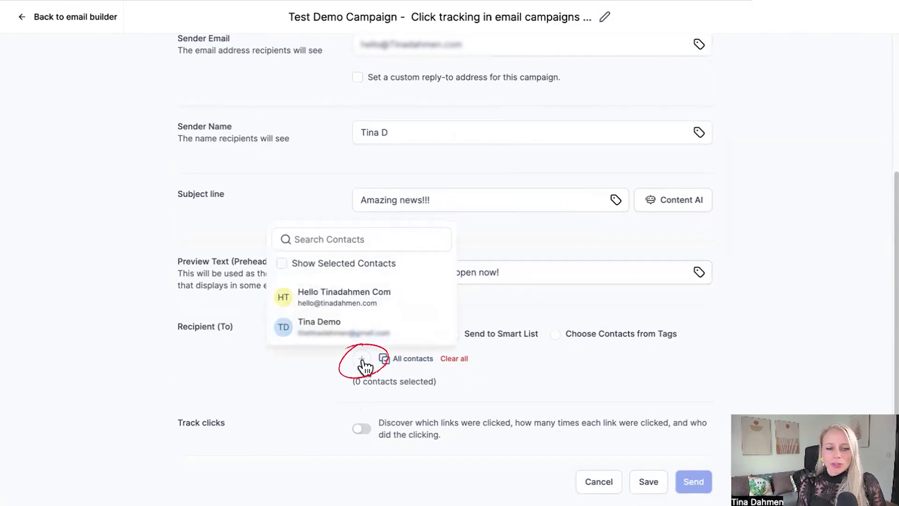
pyautogui.click(345, 339)
pyautogui.click(207, 429)
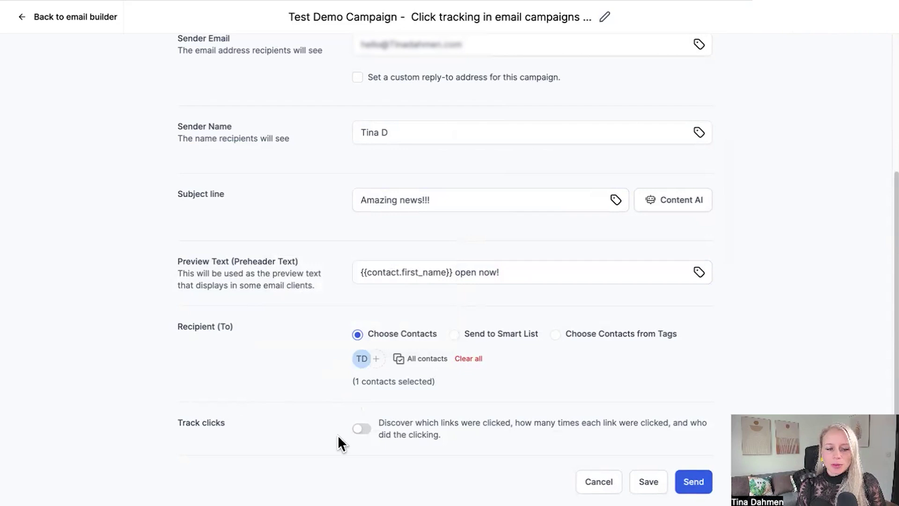
pyautogui.click(366, 436)
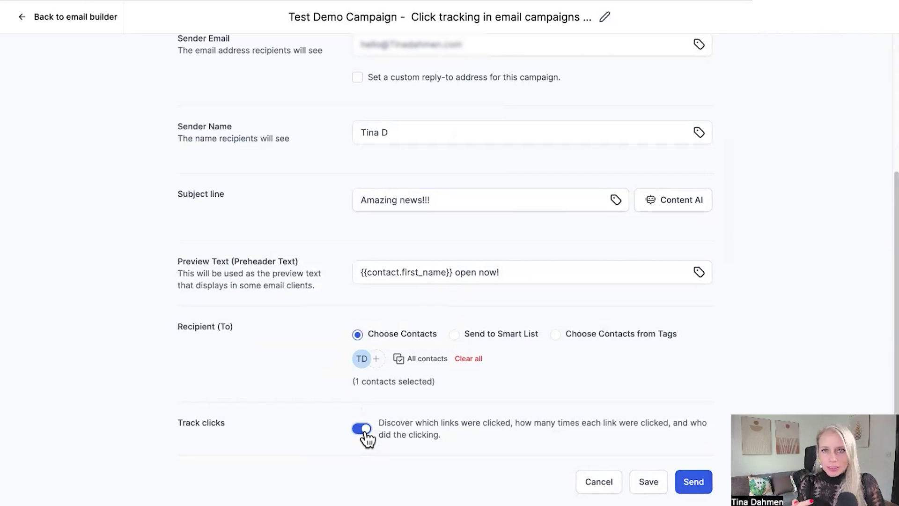
pyautogui.click(694, 481)
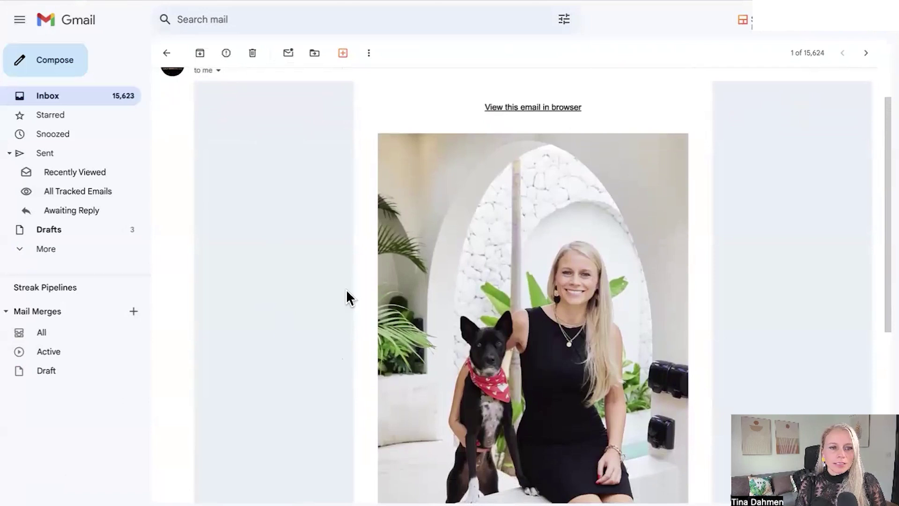
# Step: Scroll the received campaign email in Gmail down to its 'Click HERE' link
pyautogui.scroll(-5, 301, 302)
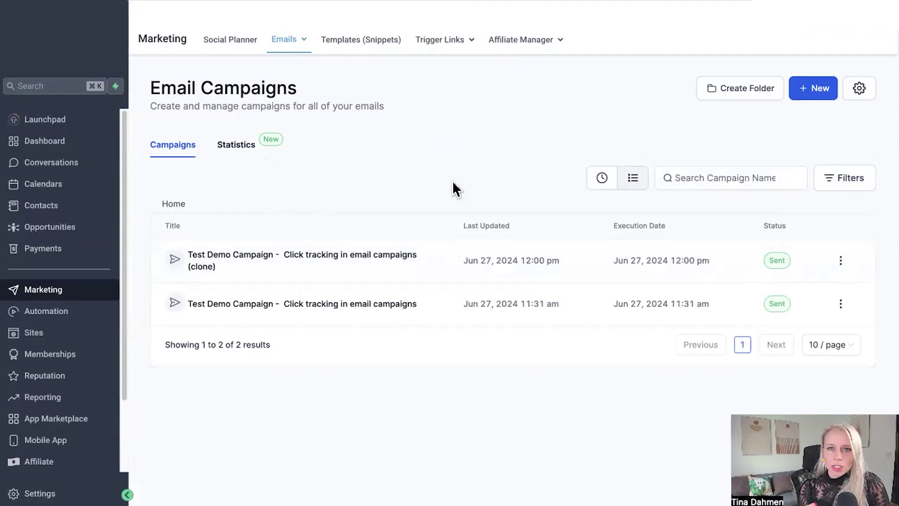
# Step: Load the clone's full statistics and filter Details to the Clicked recipient
pyautogui.click(841, 262)
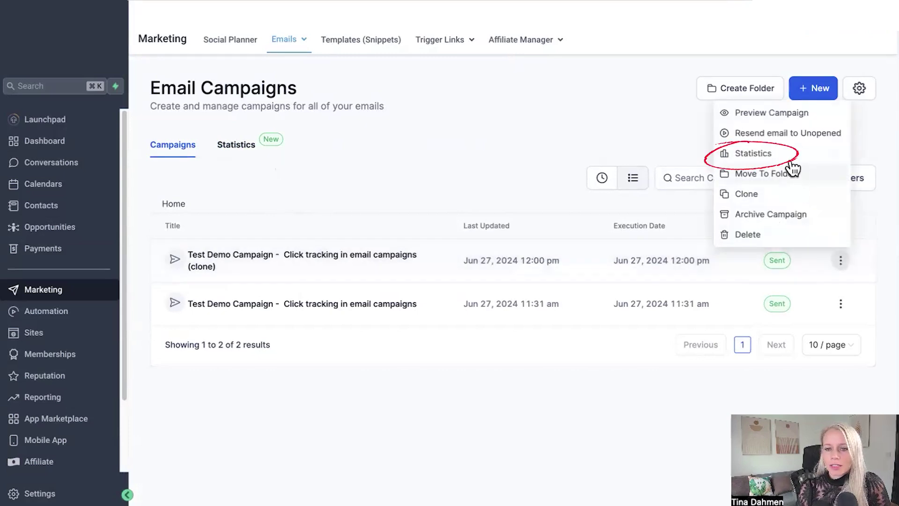
pyautogui.click(769, 153)
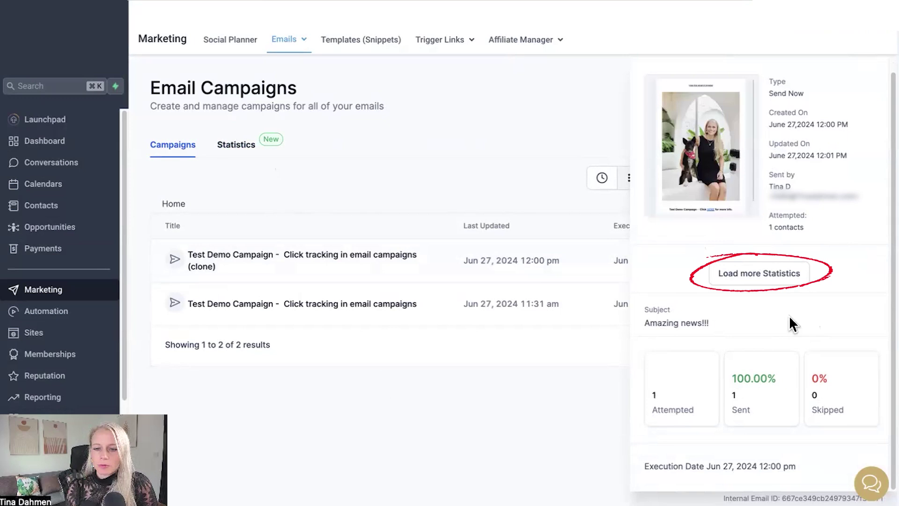
pyautogui.click(756, 276)
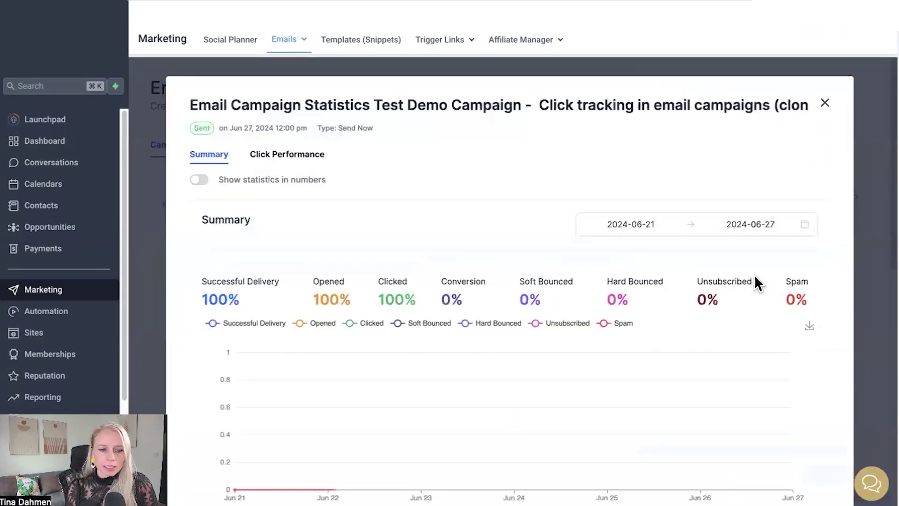
pyautogui.scroll(-6, 241, 370)
pyautogui.scroll(-3, 241, 367)
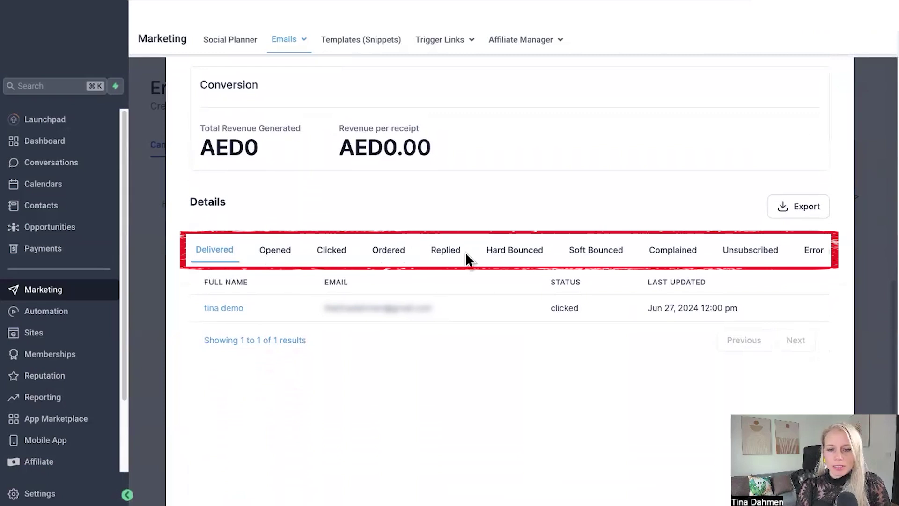
pyautogui.click(338, 253)
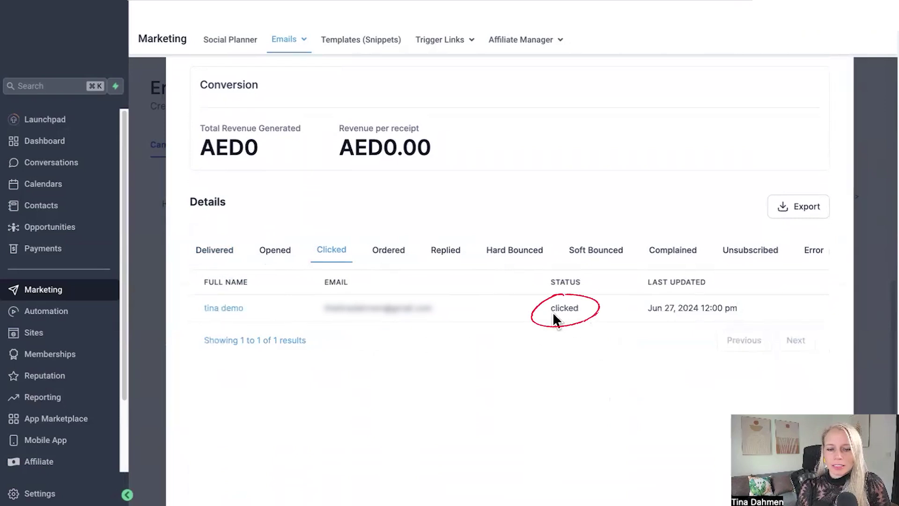
pyautogui.moveTo(551, 308); pyautogui.dragTo(589, 315)
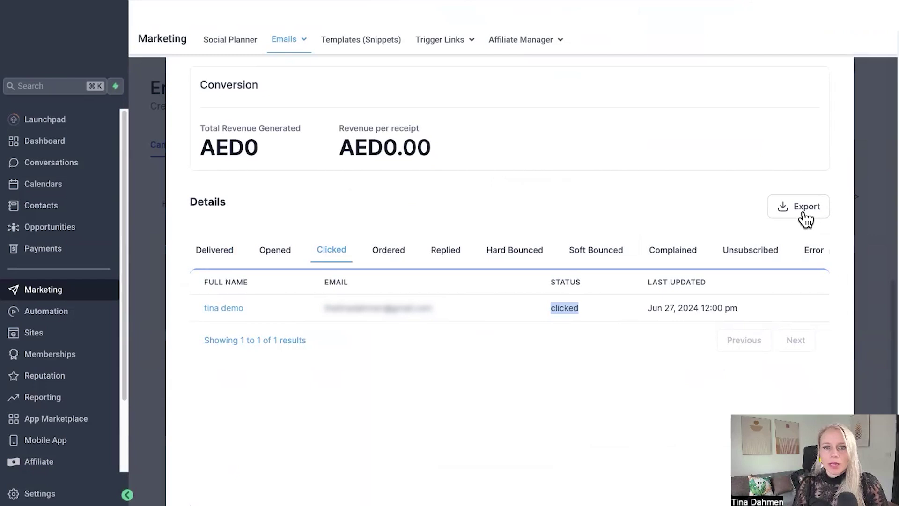
# Step: Close the statistics window and campaign details panel, then open the Statistics overview
pyautogui.scroll(5, 805, 218)
pyautogui.click(821, 102)
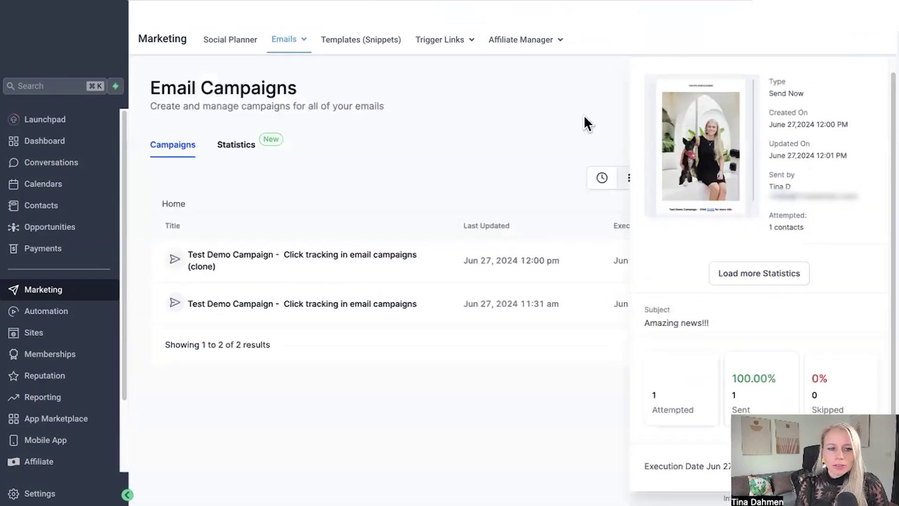
pyautogui.click(584, 120)
pyautogui.click(244, 149)
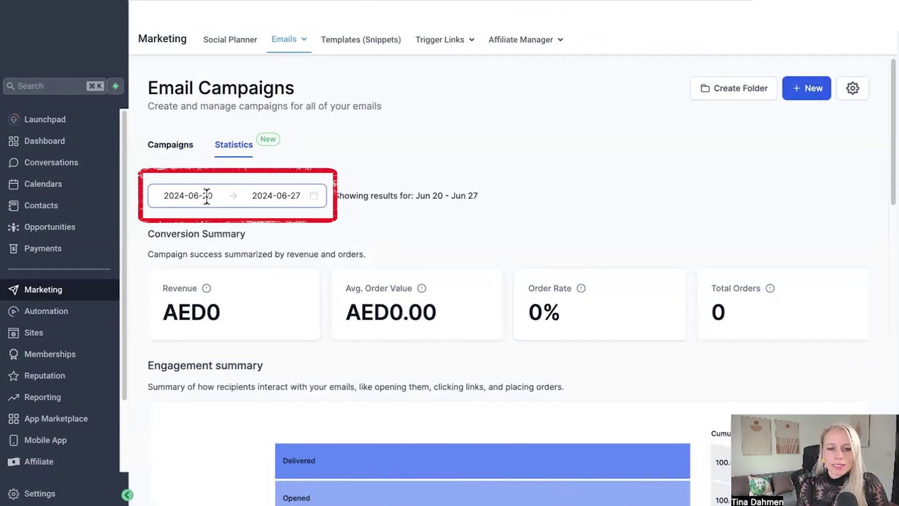
# Step: Show Most recent emails in numbers, with the clone at 1 open and 1 click
pyautogui.scroll(-5, 728, 311)
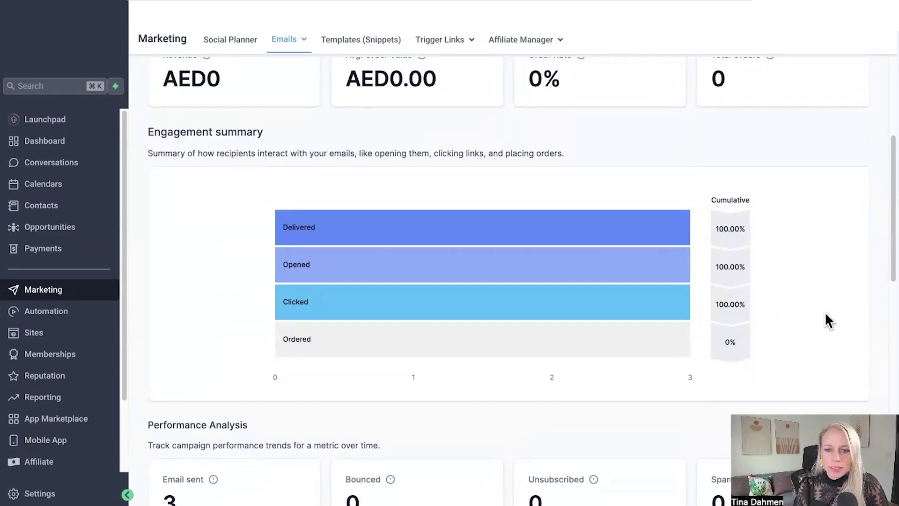
pyautogui.scroll(-2, 825, 313)
pyautogui.scroll(-5, 827, 320)
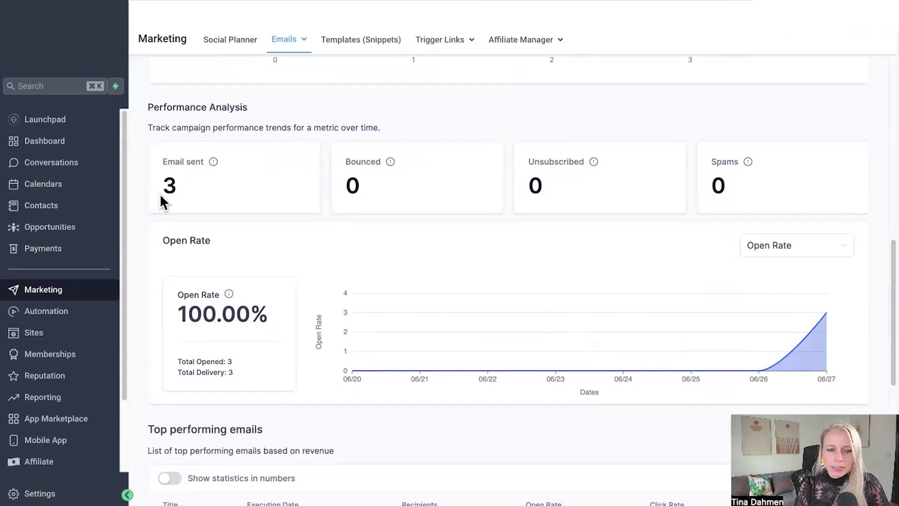
pyautogui.scroll(-8, 179, 261)
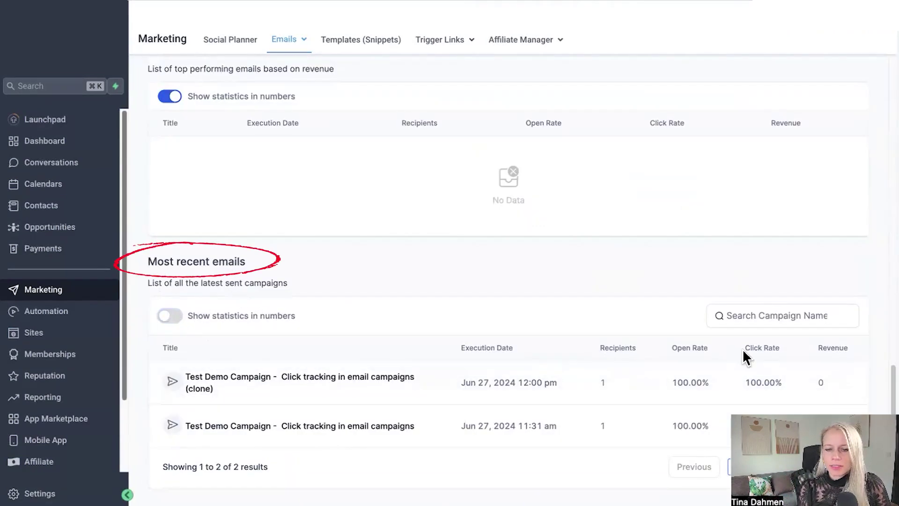
pyautogui.moveTo(743, 349); pyautogui.dragTo(780, 348)
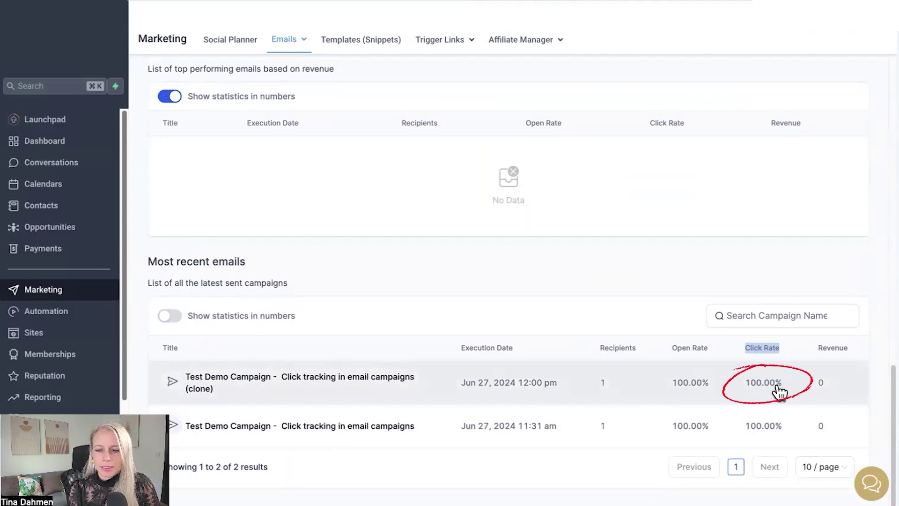
pyautogui.click(175, 324)
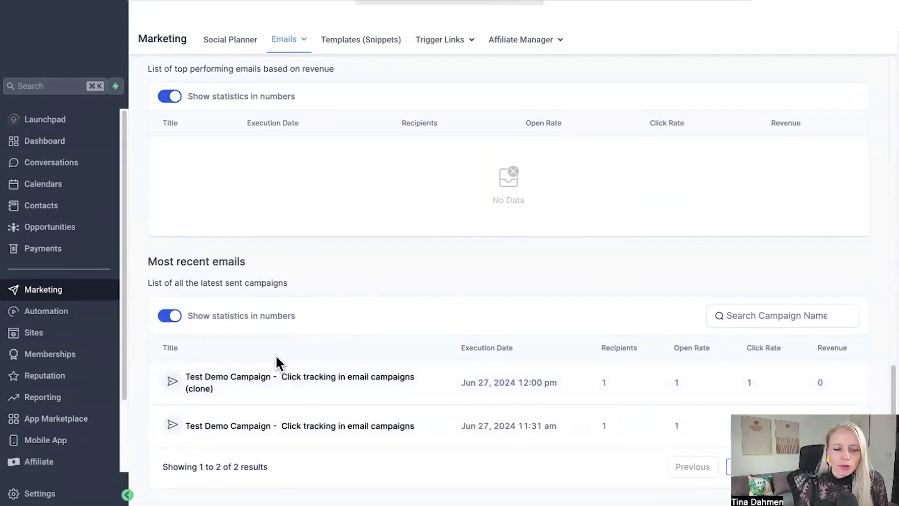
# Step: Open the cloned campaign's details and load its full statistics
pyautogui.click(248, 383)
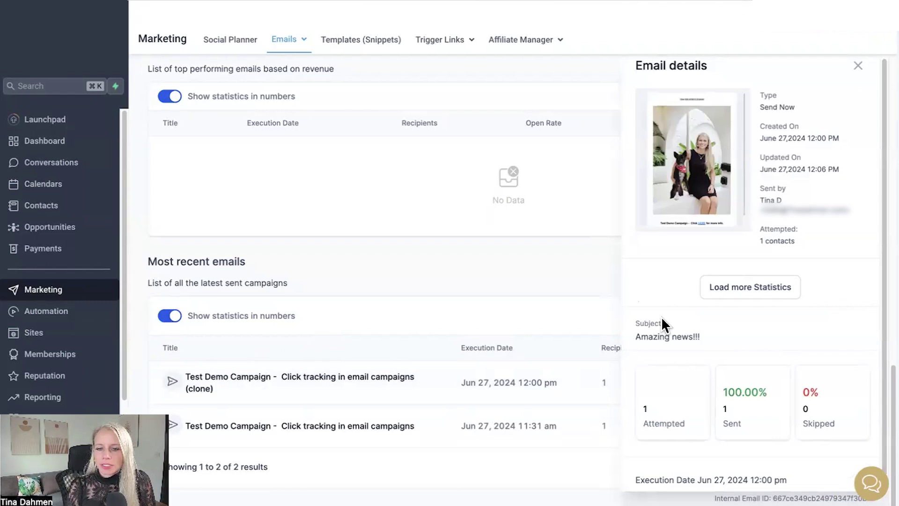
pyautogui.click(749, 287)
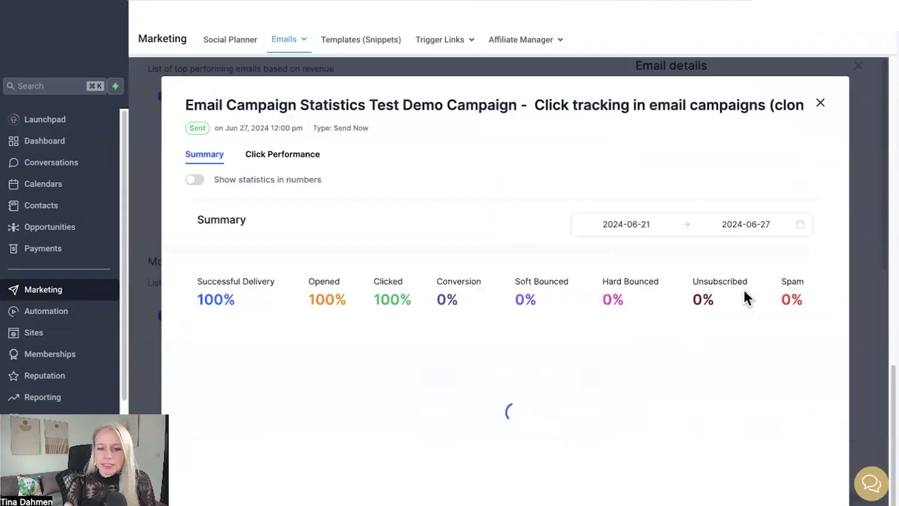